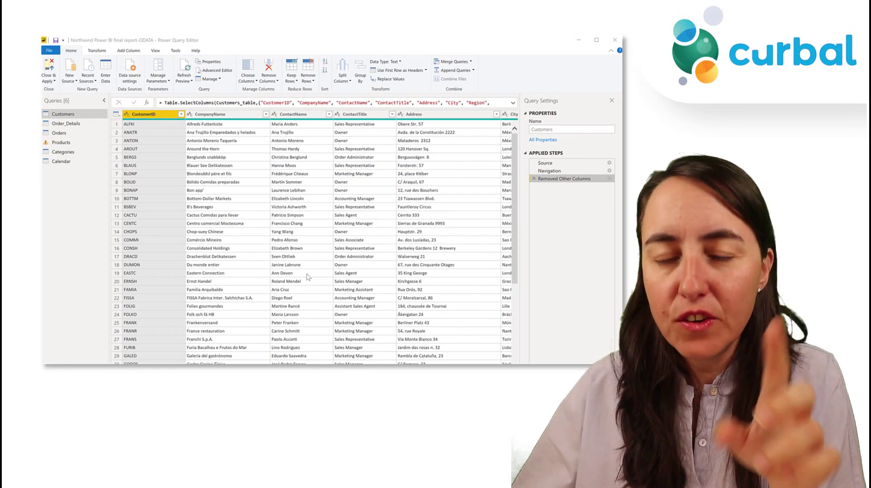
Add the Customers CustomerID column as a new query, then delete that CustomerID query
right_click(149, 114)
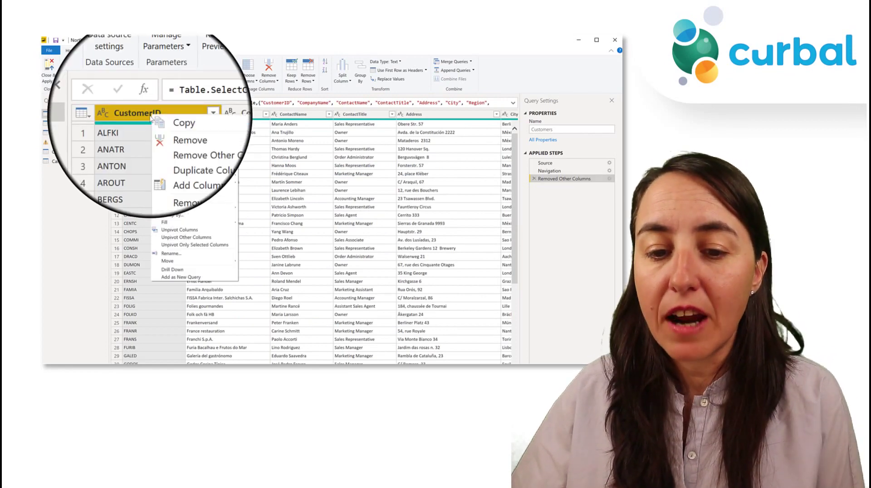
click(200, 280)
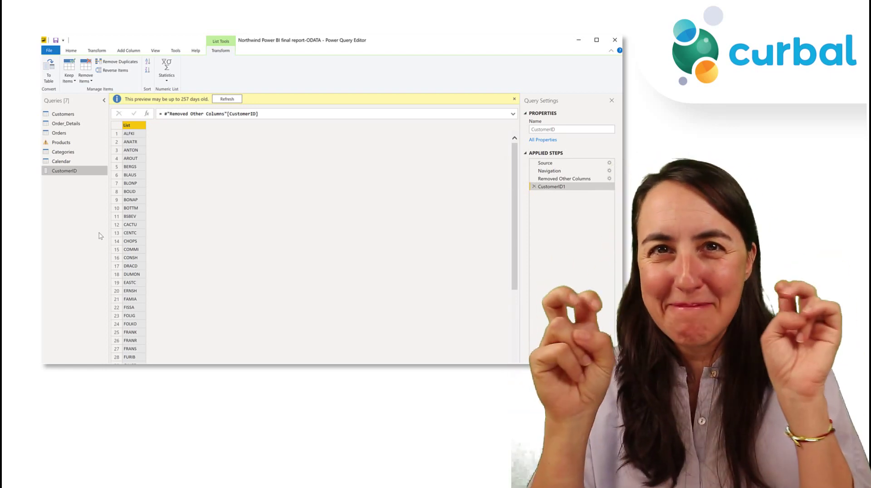
right_click(73, 174)
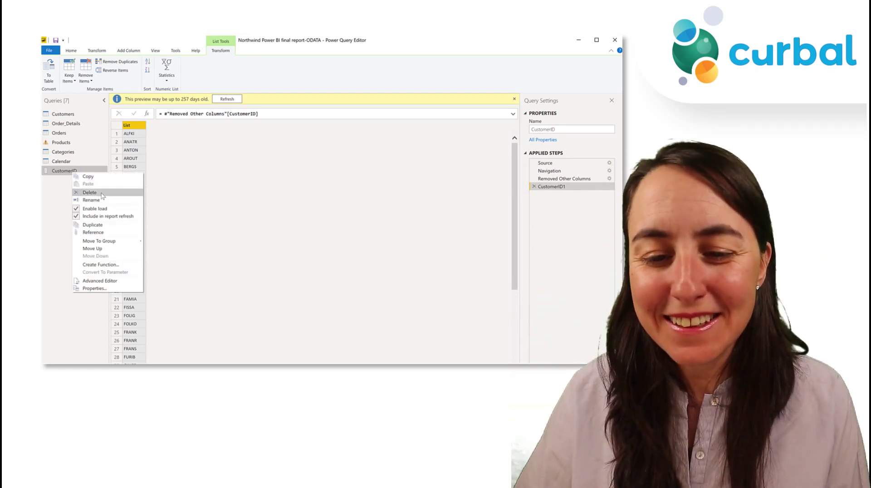
click(99, 194)
click(369, 208)
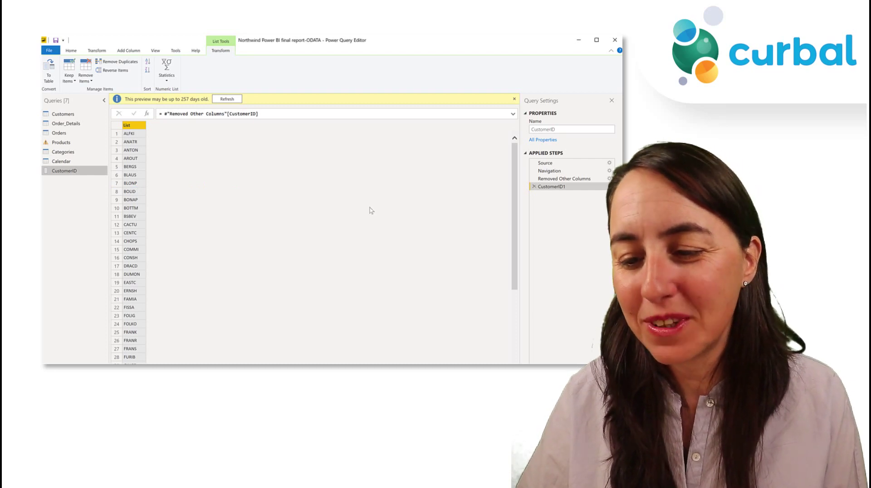
Create a blank query, Query1, with the formula = Customers[[CustomerID]]
click(71, 79)
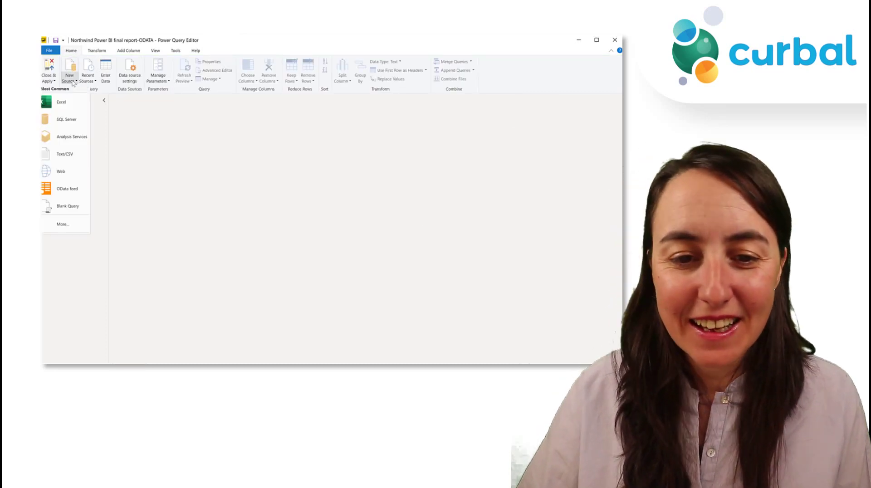
click(65, 208)
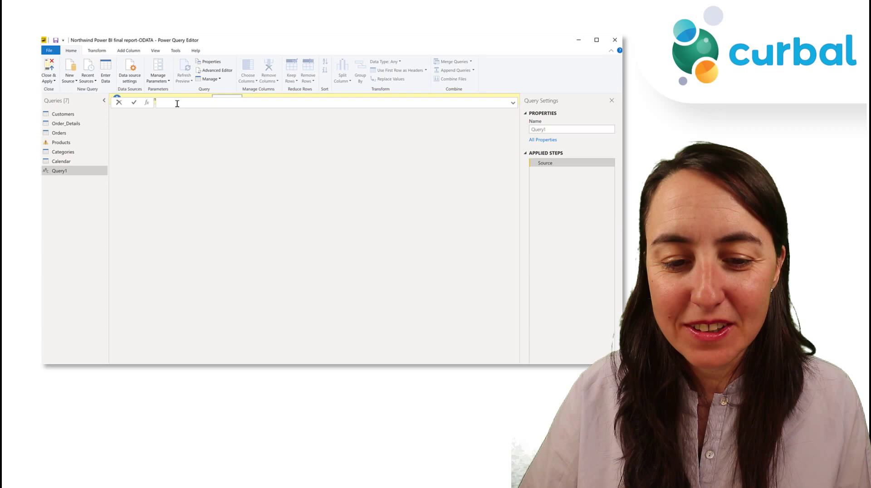
text(=CUstomer)
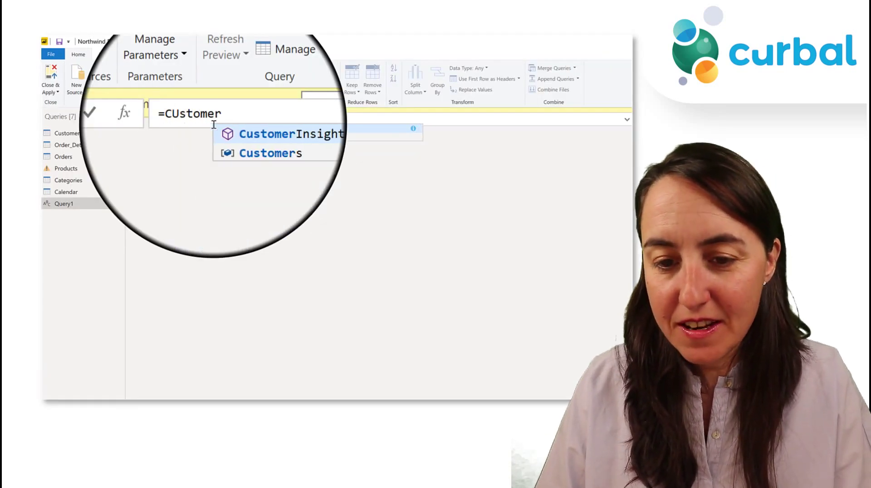
key(Down)
key(Tab)
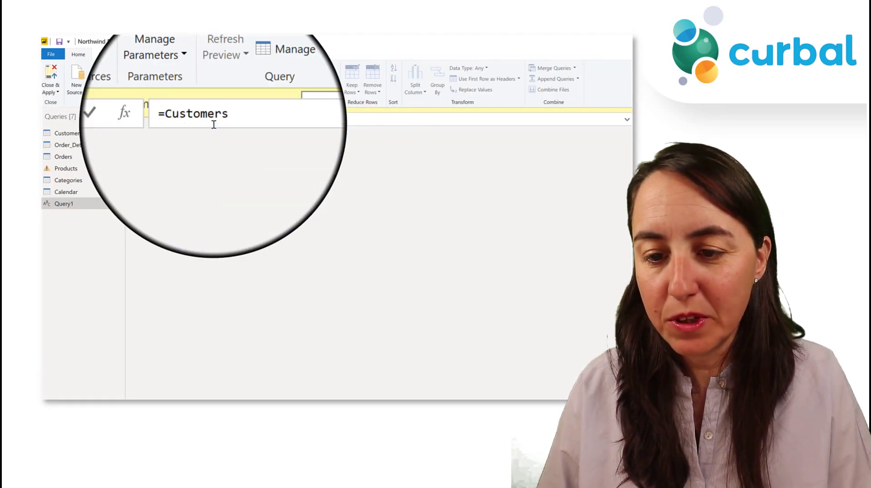
text([[)
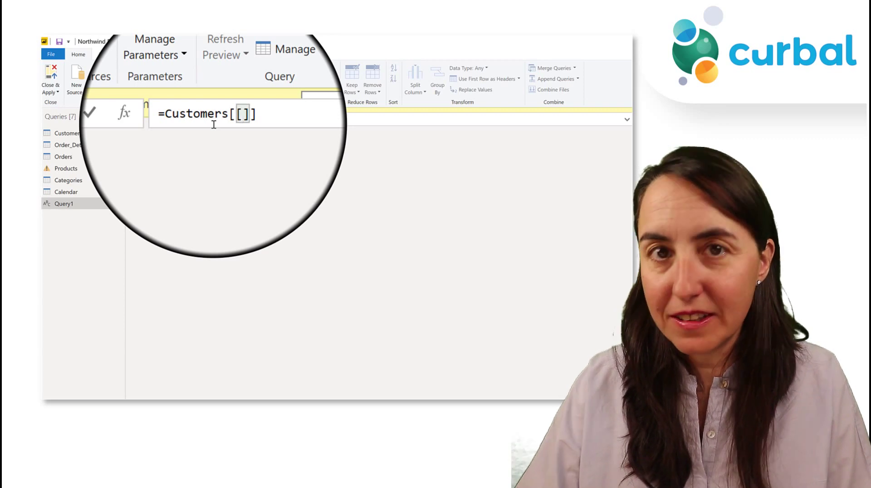
text(Cu)
key(BackSpace)
text(ust)
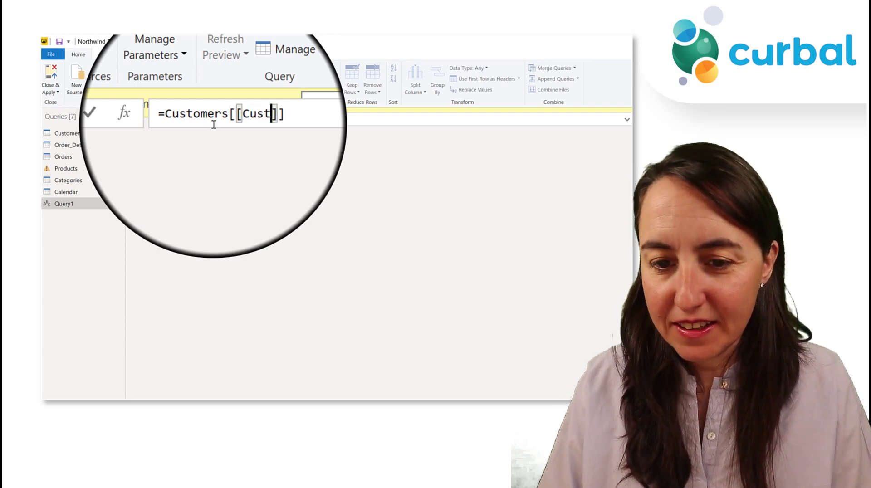
text(omerID)
key(Return)
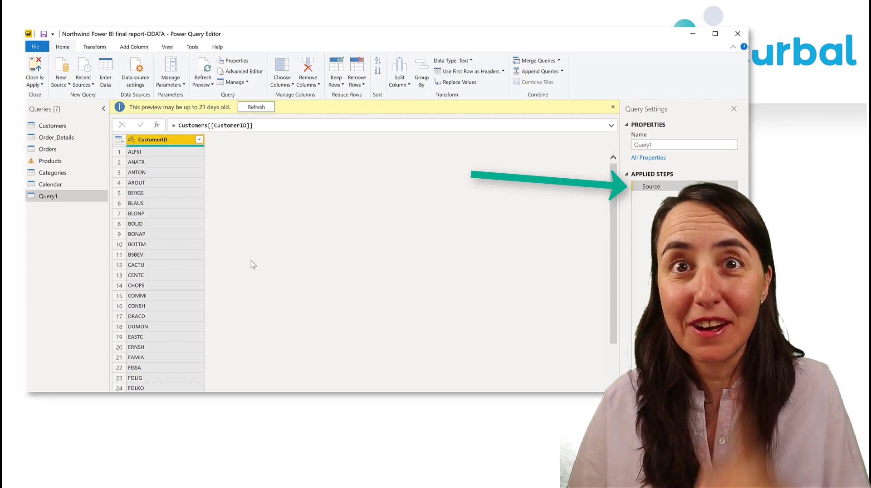
Keep only the top 2 rows of Customers, then view Query1's two CustomerIDs
click(52, 126)
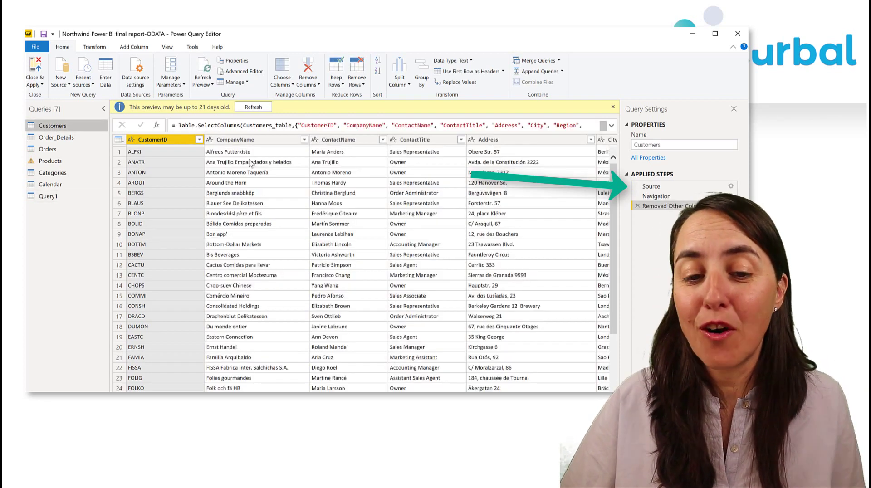
click(336, 82)
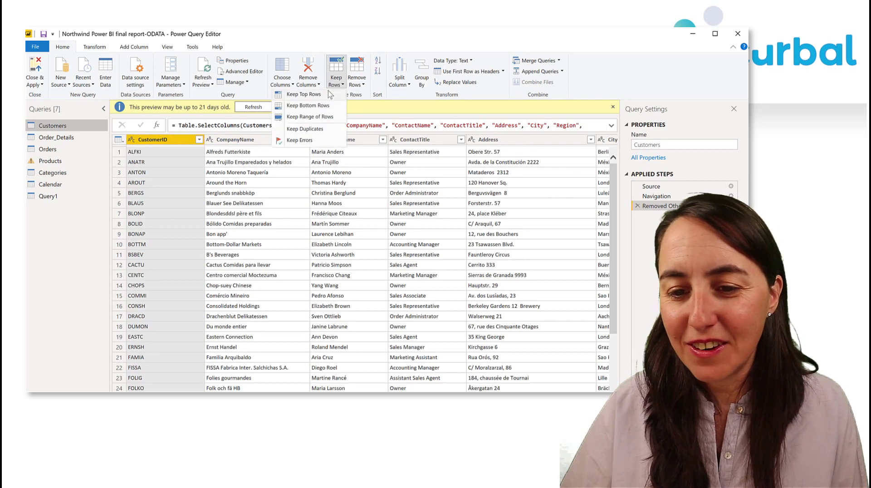
click(328, 93)
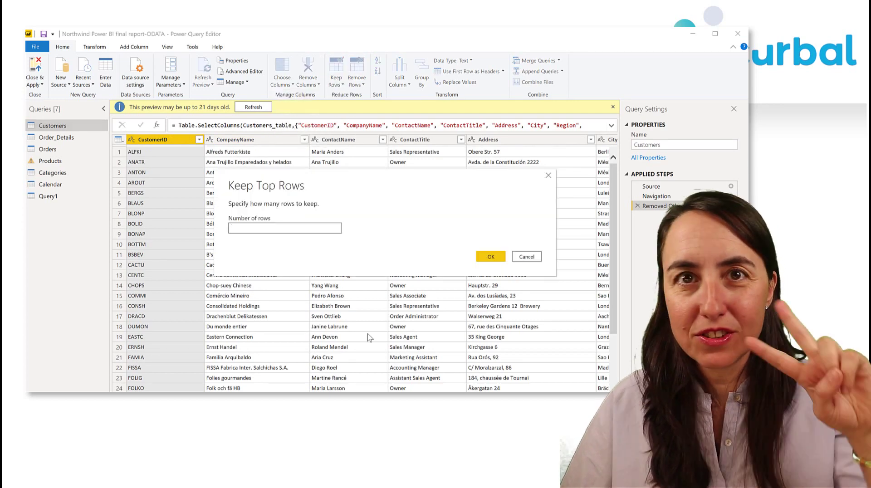
text(2)
click(490, 256)
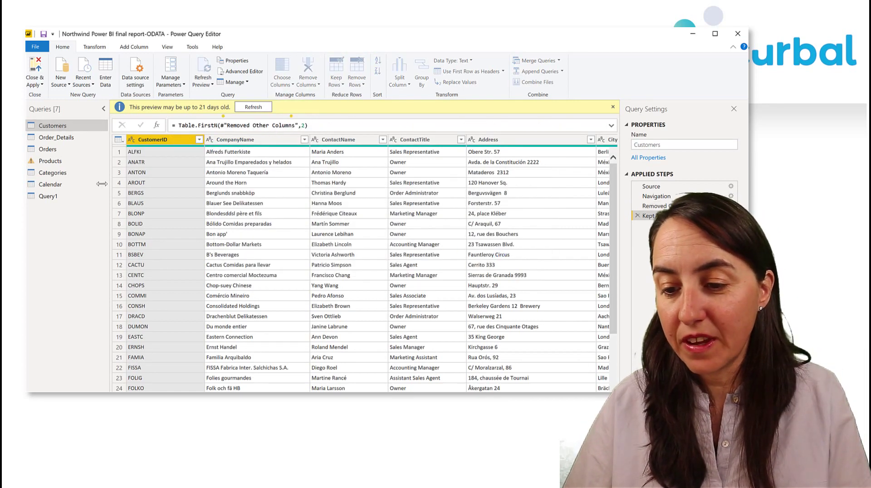
click(49, 197)
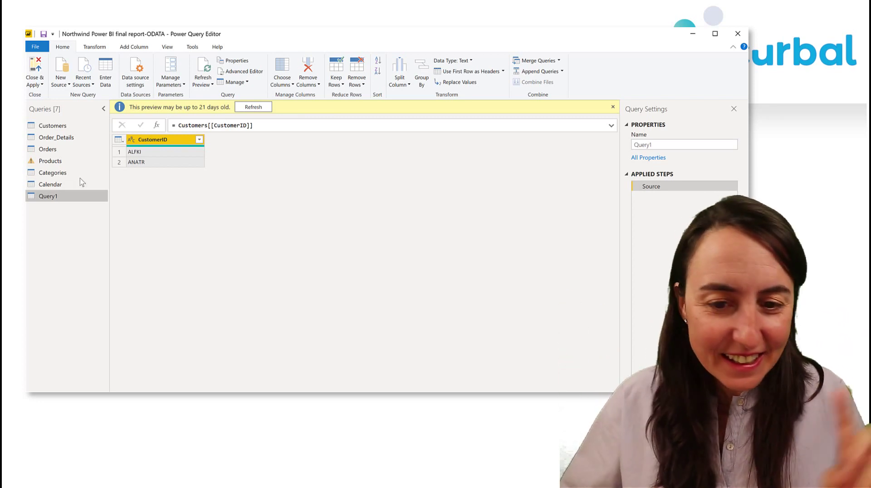
In the Calendar query, try selecting the Date through Fiscal Month columns, leaving data types unchanged
click(73, 184)
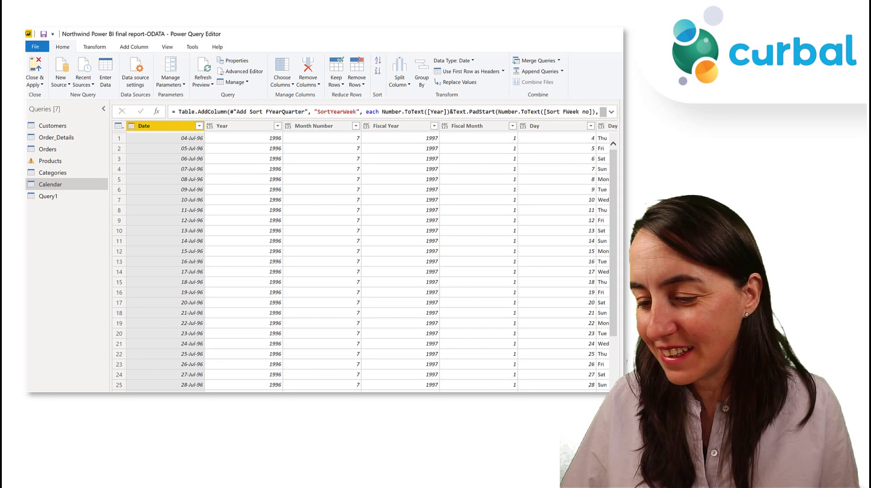
click(236, 129)
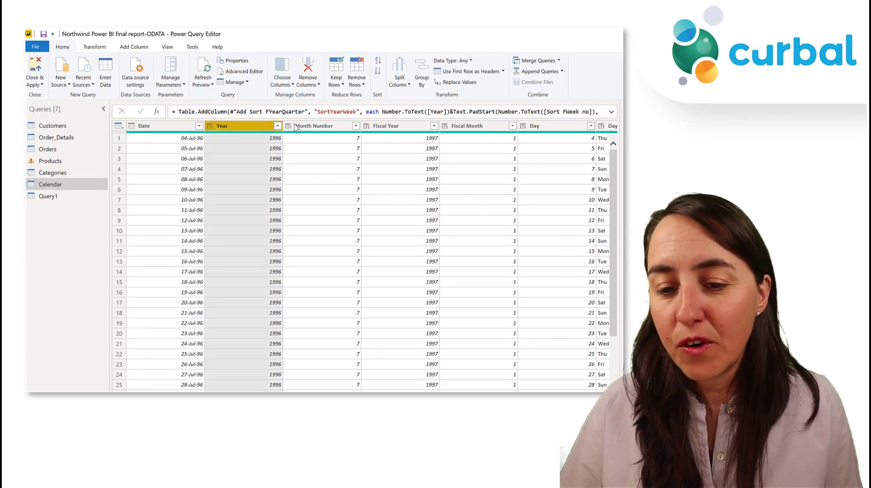
click(318, 129)
ctrl+click(229, 129)
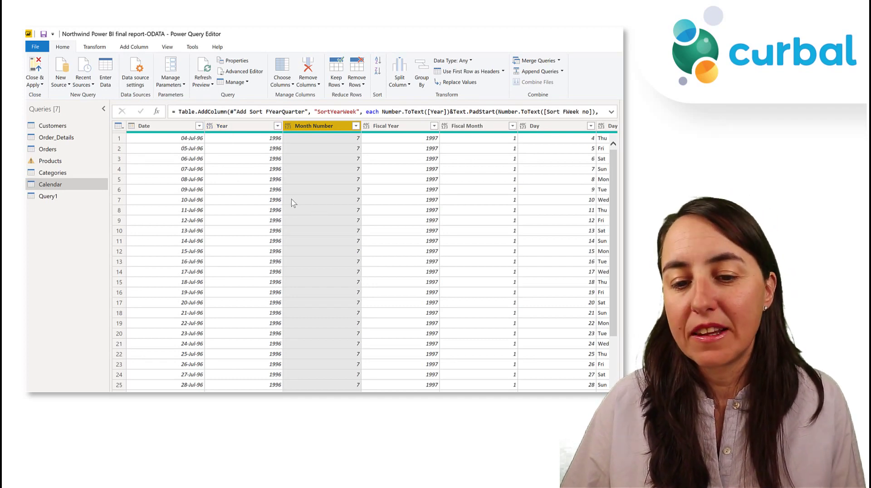
click(143, 126)
shift+click(318, 126)
click(384, 127)
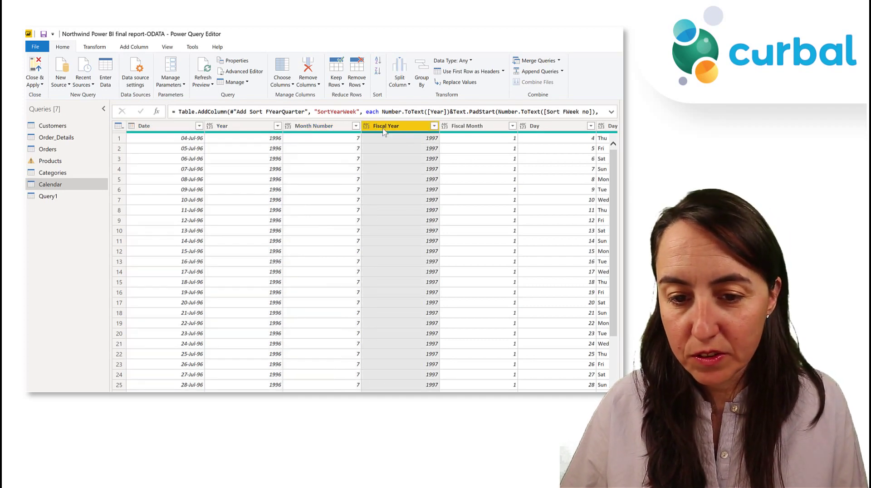
ctrl+click(468, 128)
ctrl+click(548, 128)
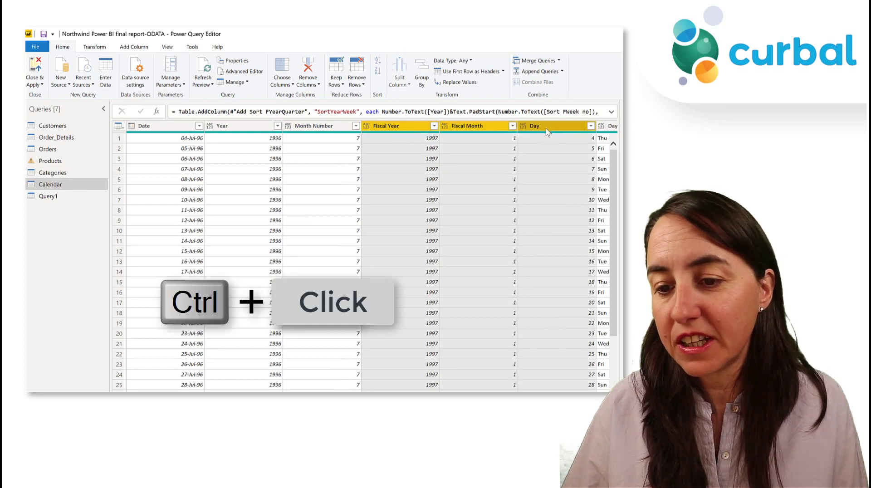
click(459, 62)
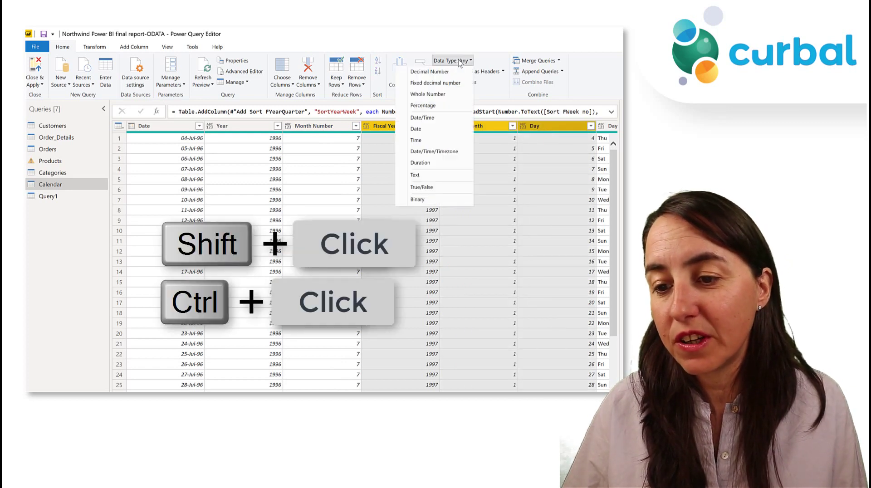
click(478, 36)
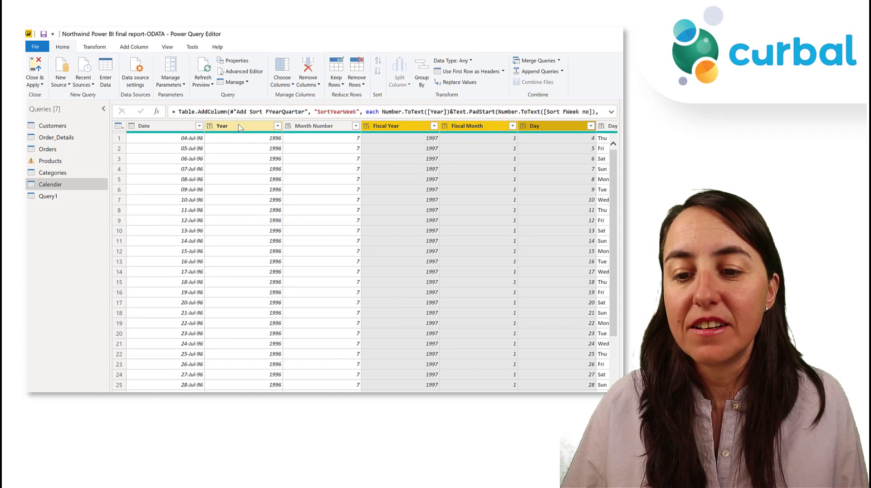
Change Date, Year, Month Number, Fiscal Year and Fiscal Month to Text, inserting a new step
click(238, 126)
ctrl+click(467, 125)
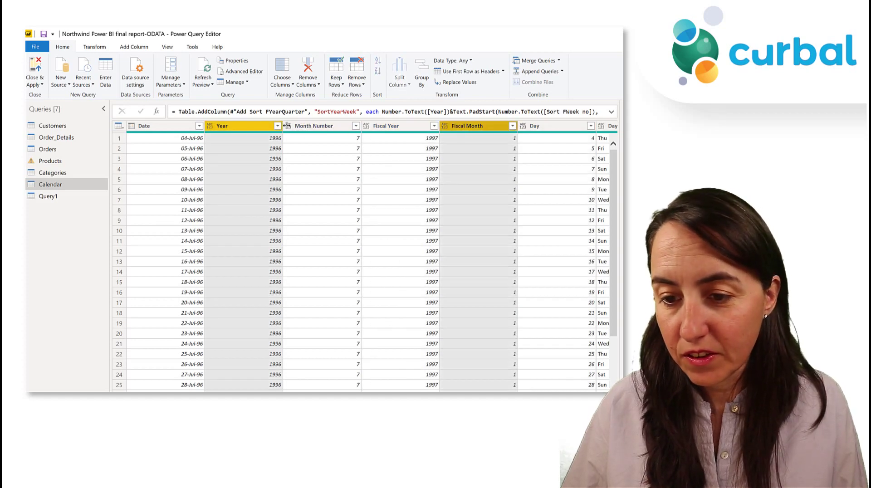
click(159, 127)
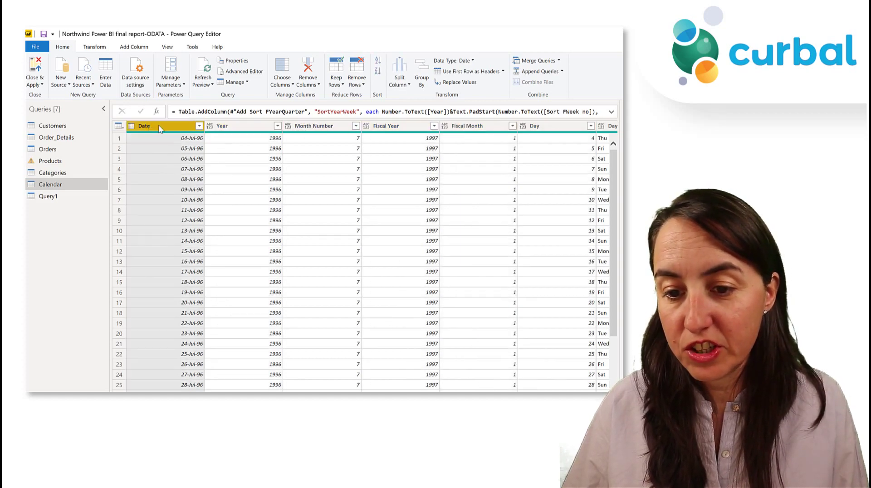
shift+click(479, 127)
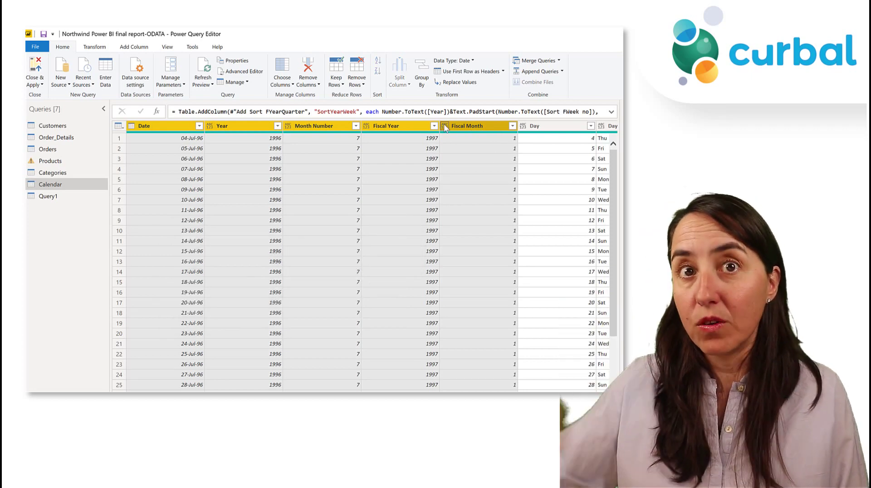
click(445, 127)
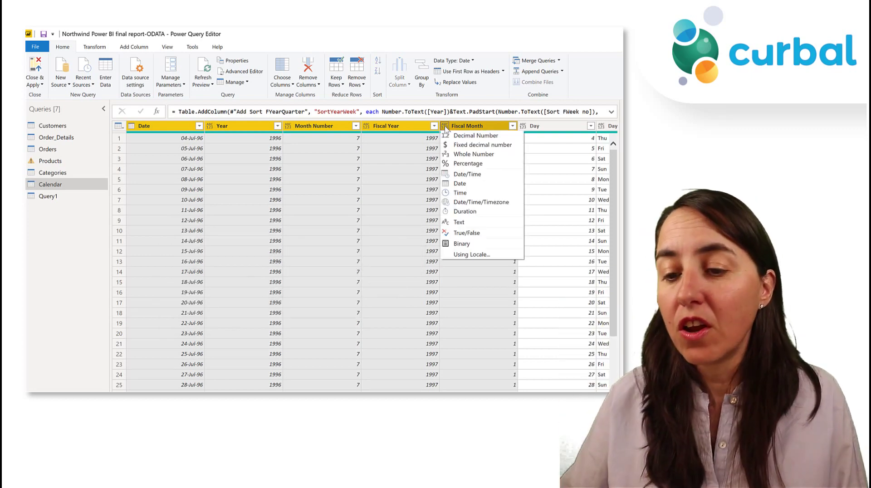
click(478, 223)
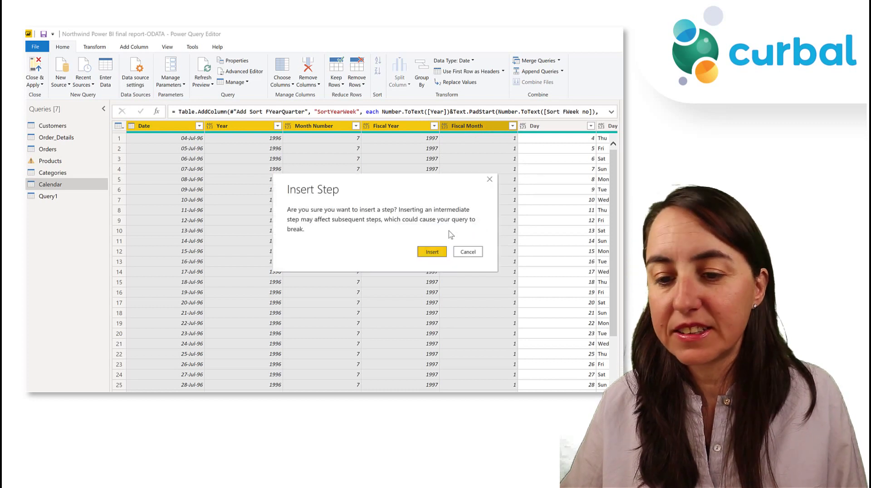
click(431, 253)
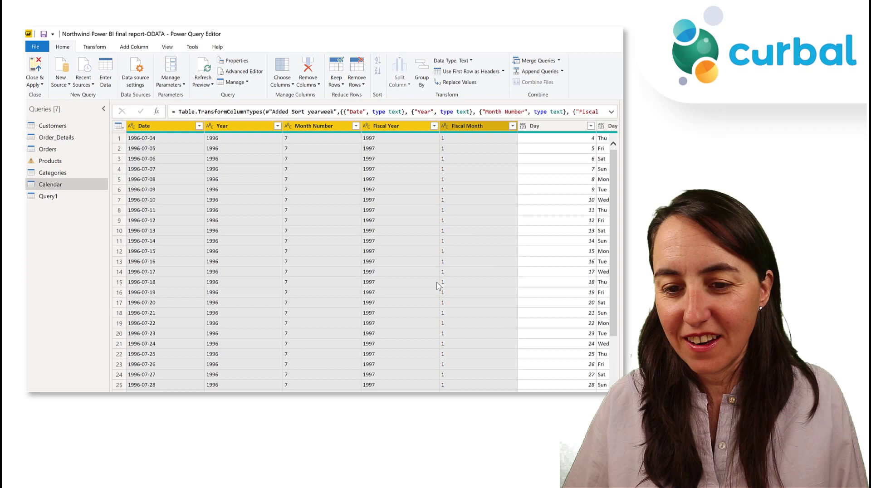
right_click(466, 127)
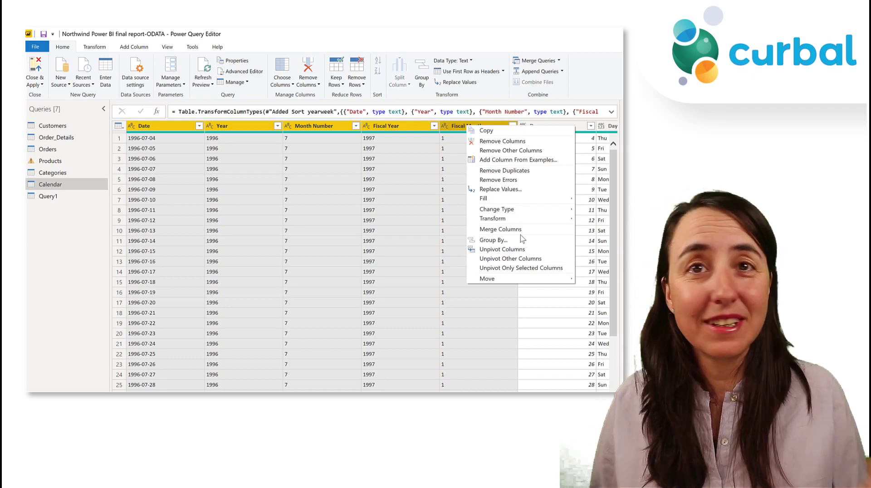
key(Escape)
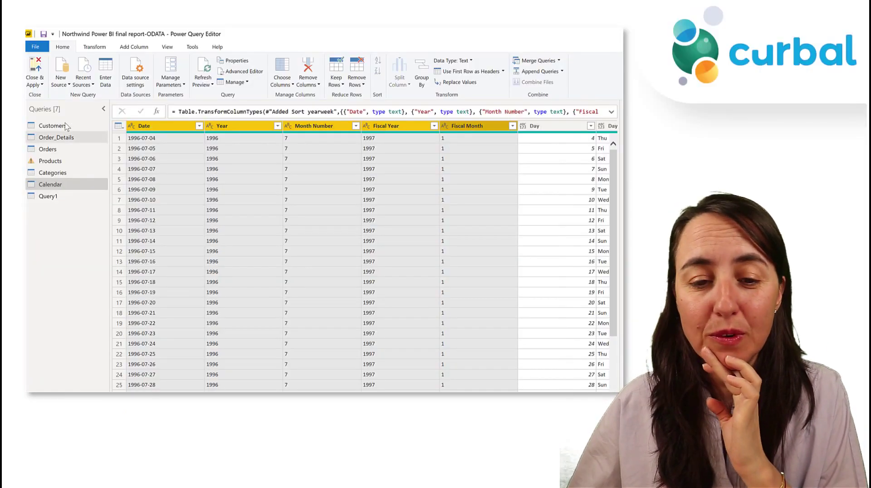
Select the Customers and Order_Details queries together and copy them
click(52, 126)
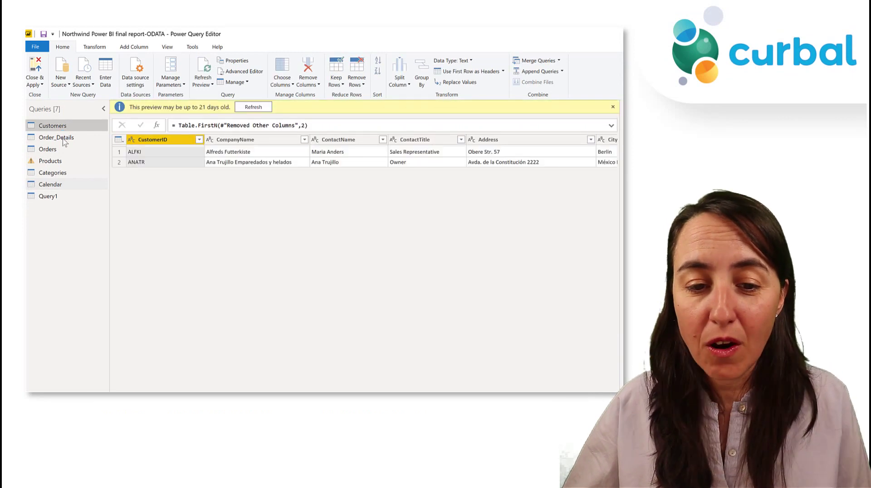
click(65, 139)
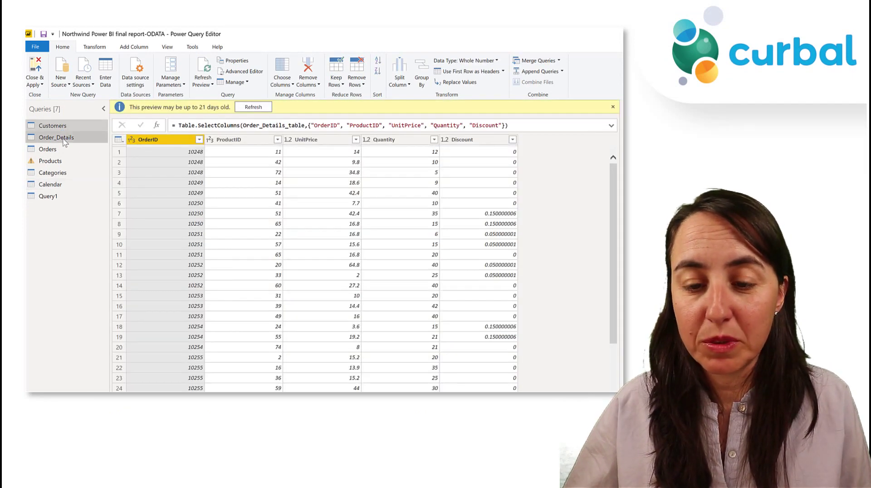
right_click(65, 140)
key(Escape)
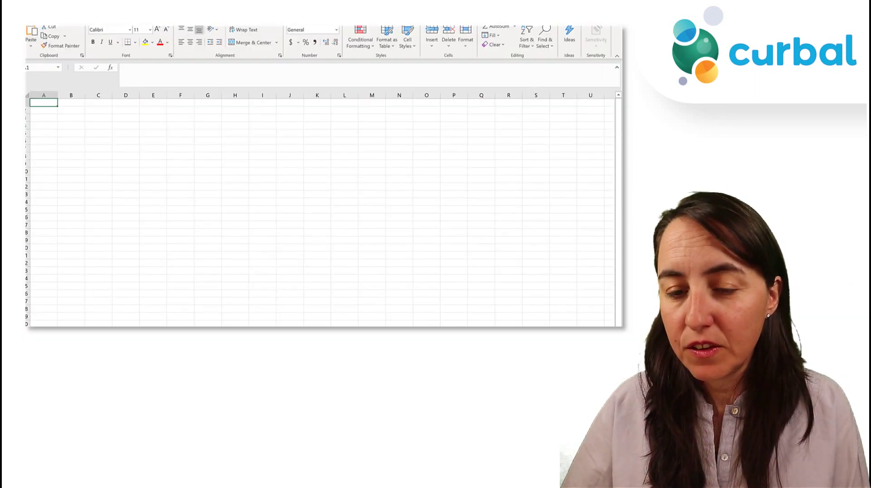
Paste the two queries into Excel's Queries & Connections and connect to the OData feed anonymously
click(198, 18)
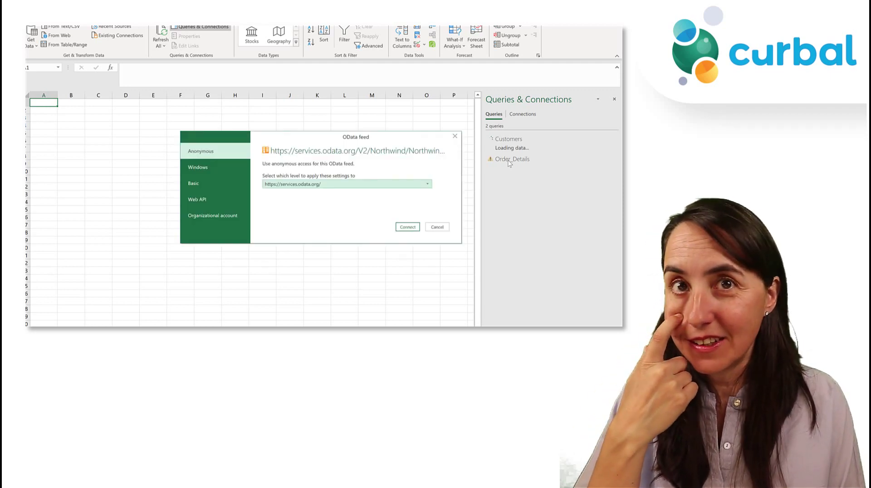
click(416, 231)
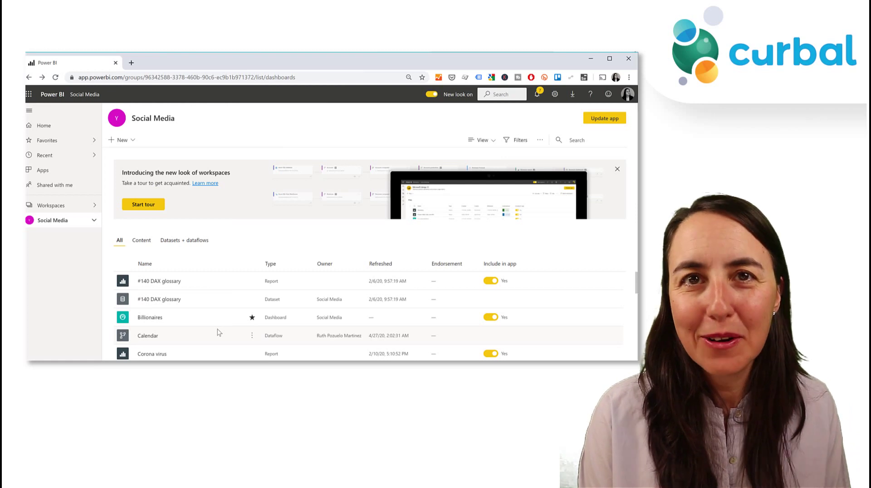
Open the Corona virus report and copy its # cases table visual to the clipboard
click(156, 356)
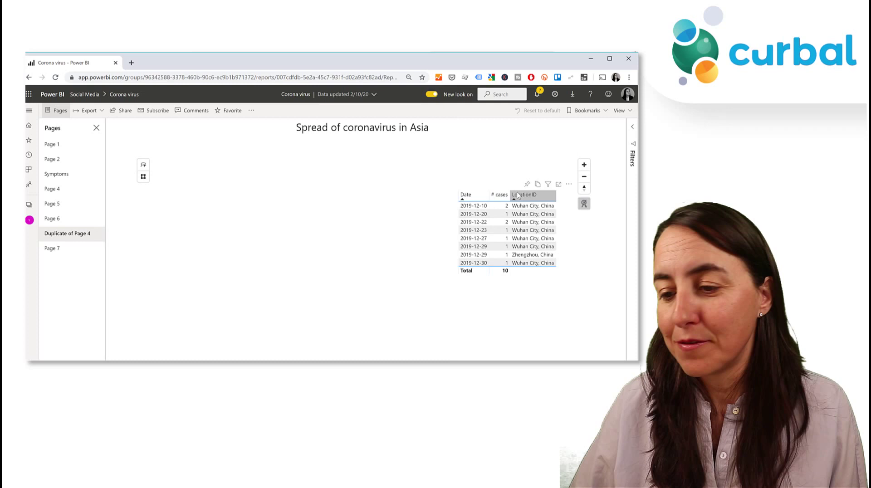
click(538, 185)
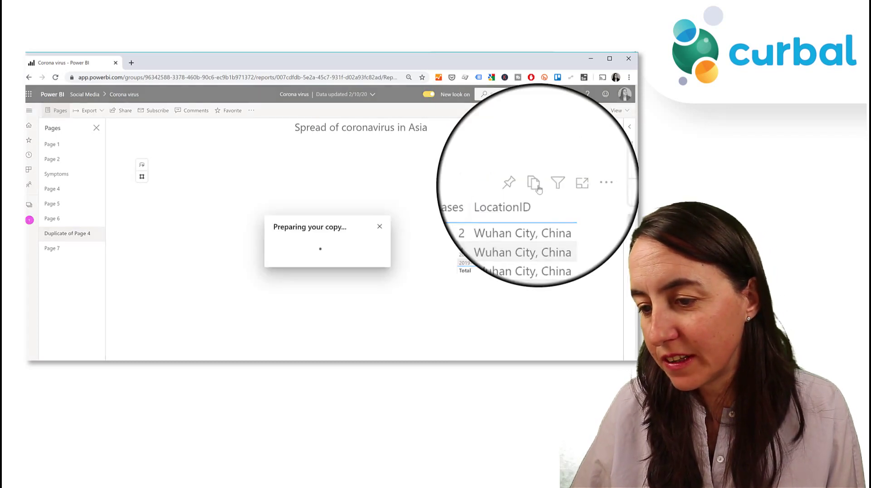
click(356, 255)
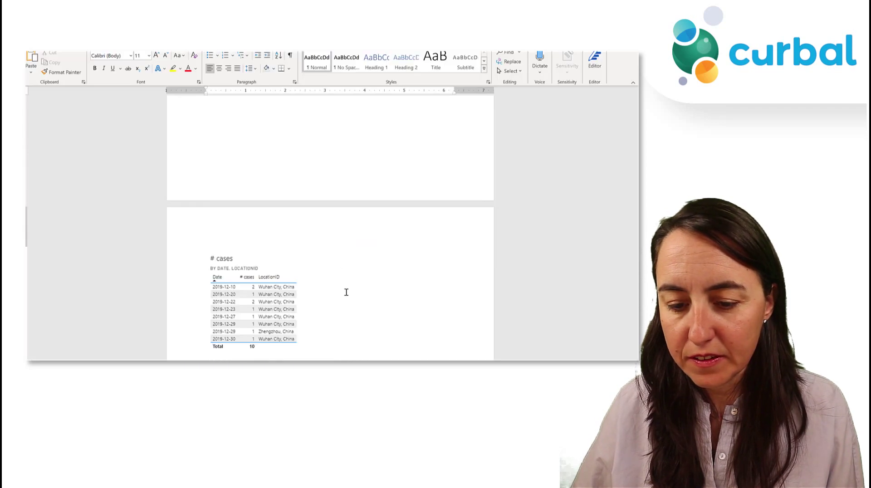
Paste the # cases table below the first in Word, select its caption lines, and switch back to Power BI
scroll(369, 291, down, 5)
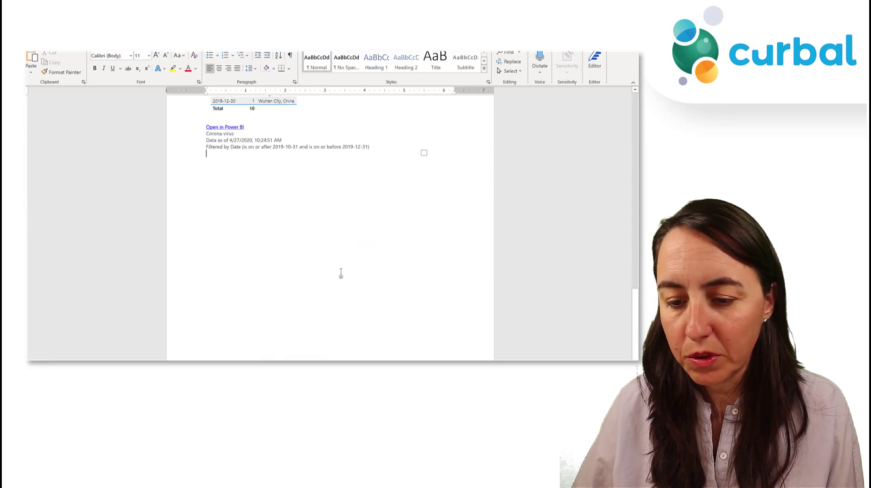
key(ctrl+v)
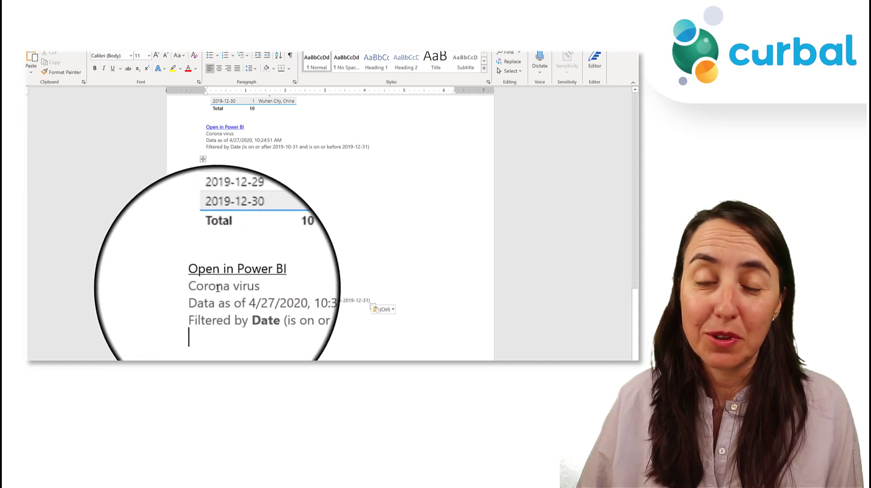
triple_click(226, 289)
triple_click(214, 293)
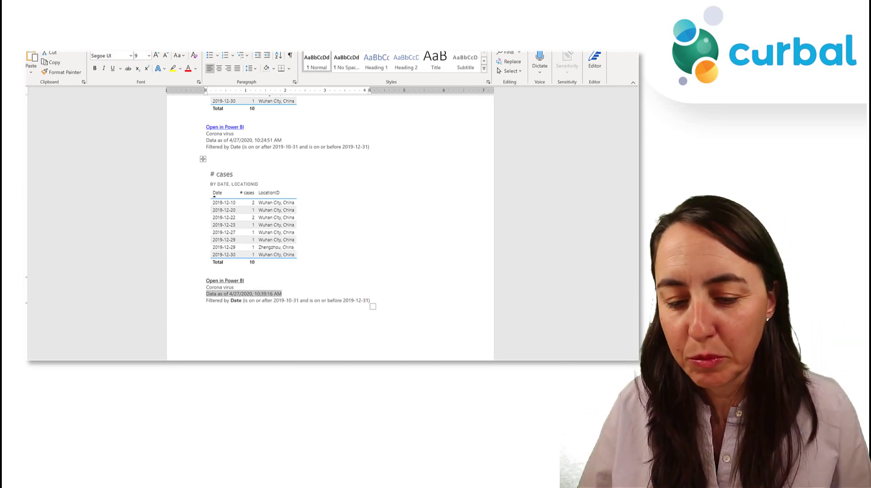
key(alt+Tab)
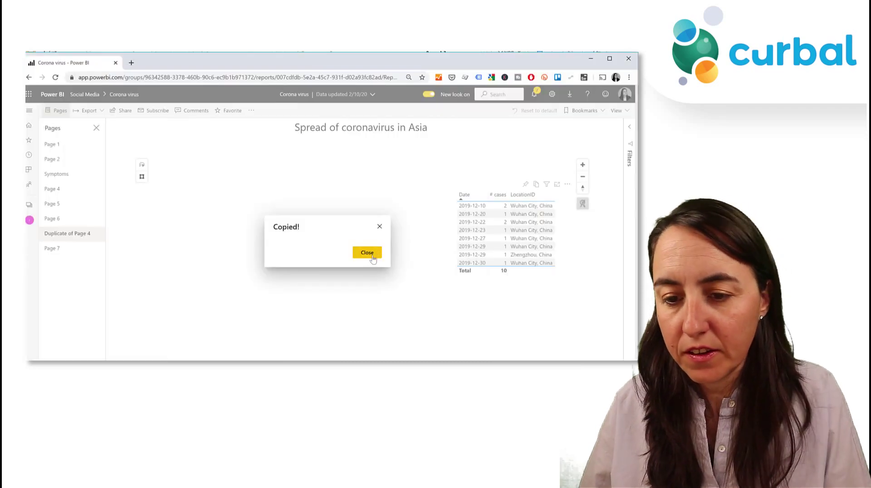
Dismiss the copy confirmation and go through the workspace list to the Power BI Home page
click(368, 253)
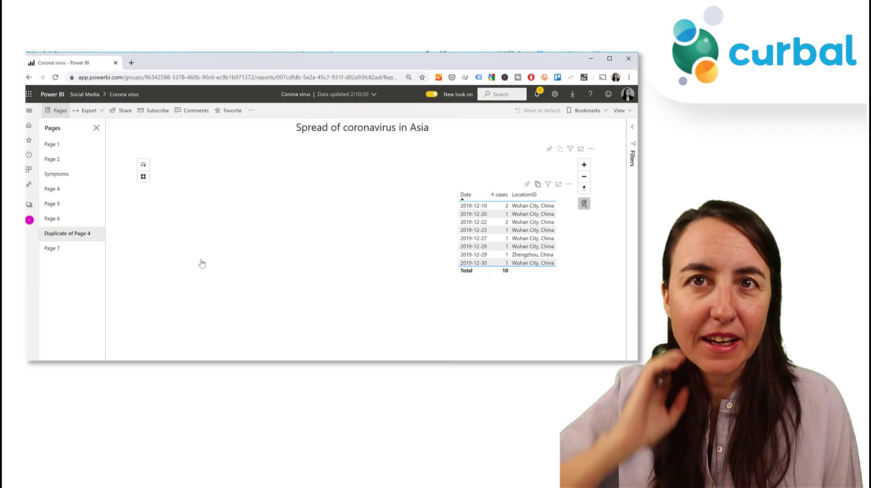
click(81, 97)
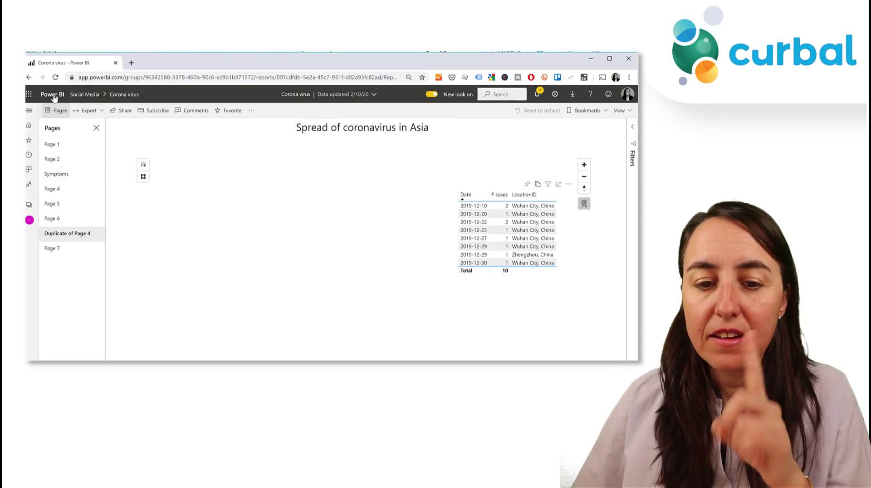
click(47, 96)
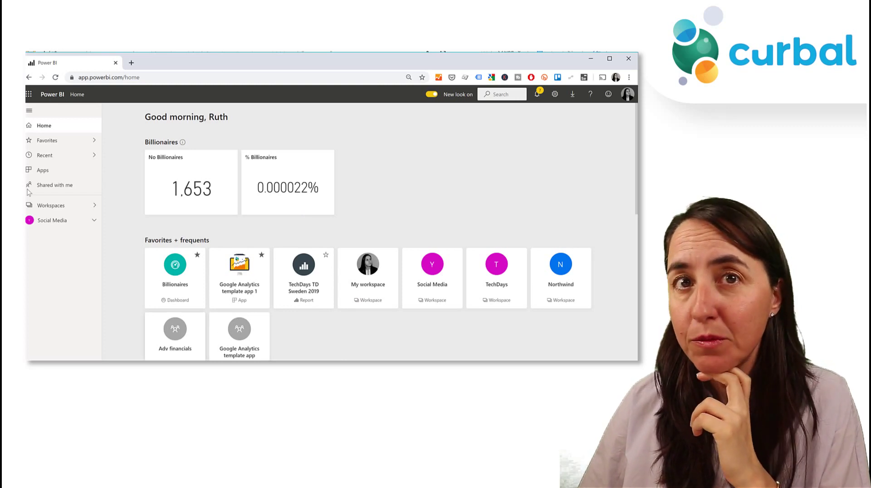
Open the Sales Reports app and copy the Tot sales tile to the clipboard as an image
click(36, 175)
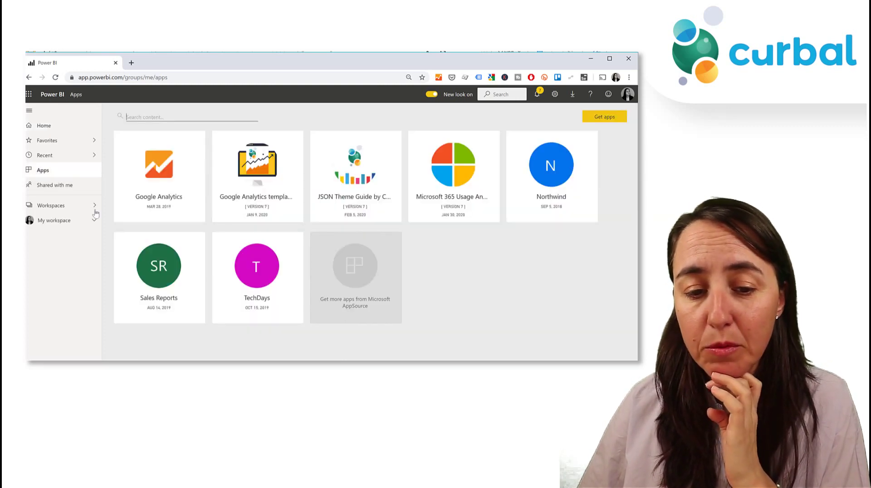
click(162, 288)
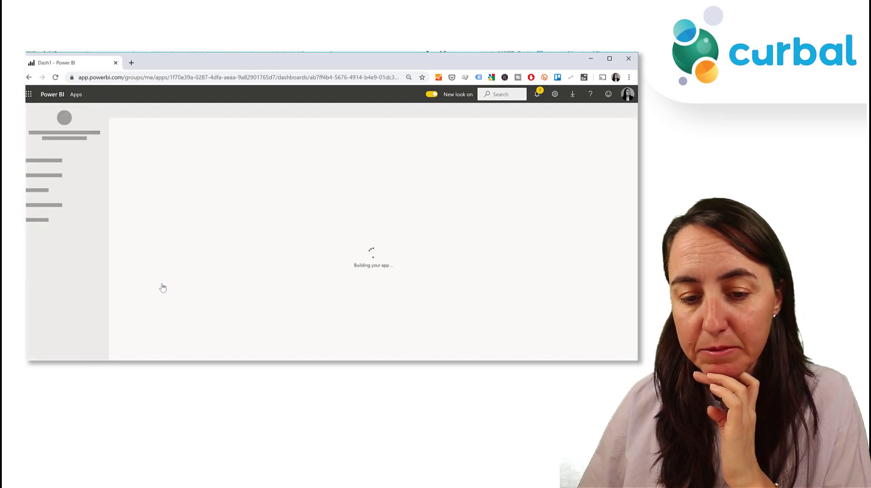
click(299, 134)
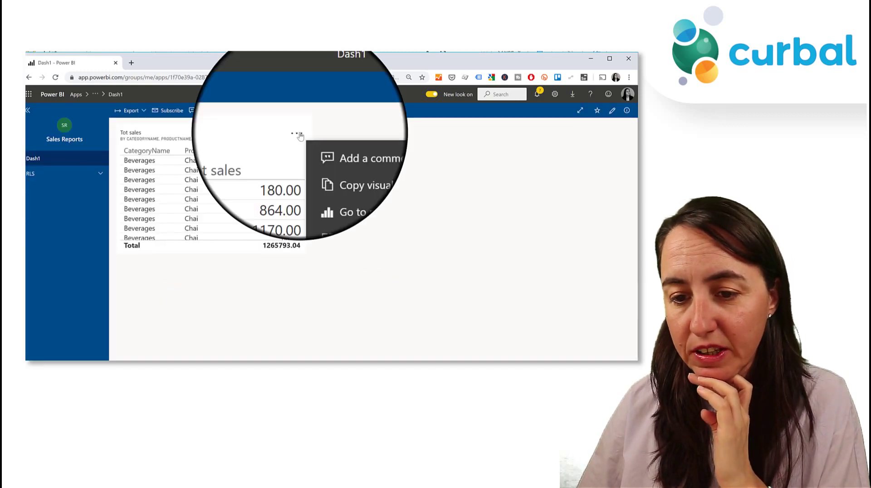
click(338, 157)
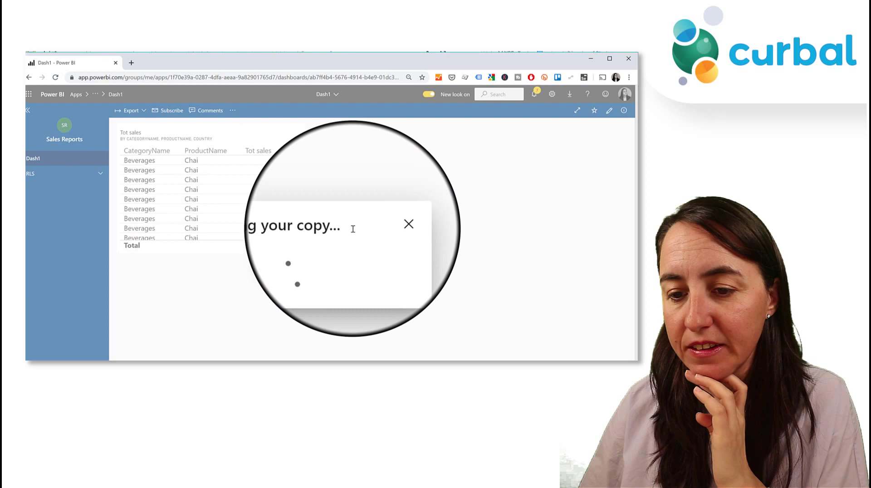
click(356, 255)
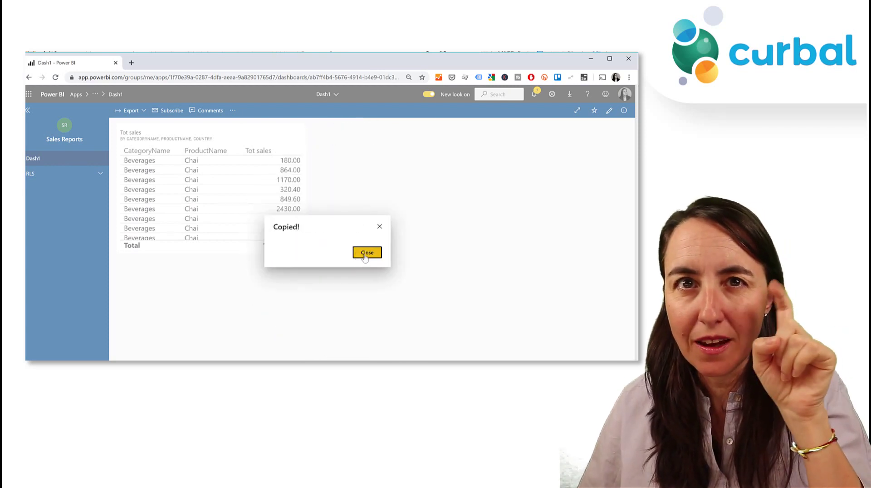
click(363, 255)
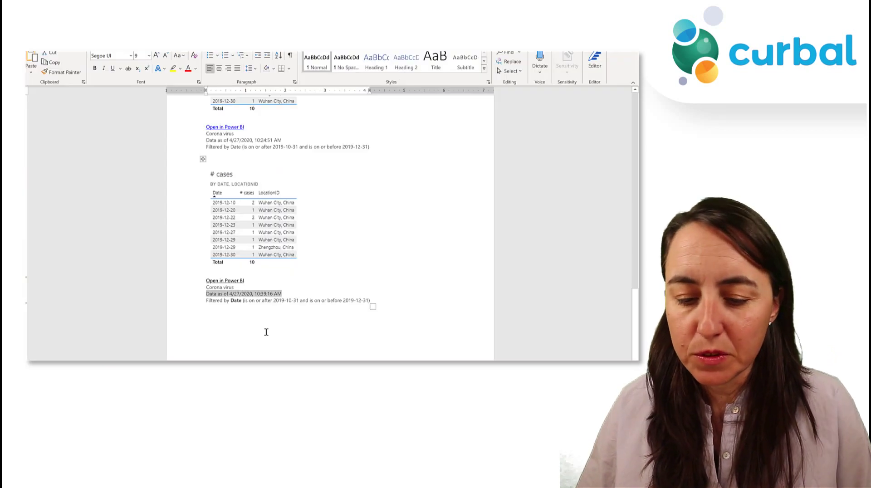
Paste the copied Tot sales table visual into Word below the # cases table
click(397, 303)
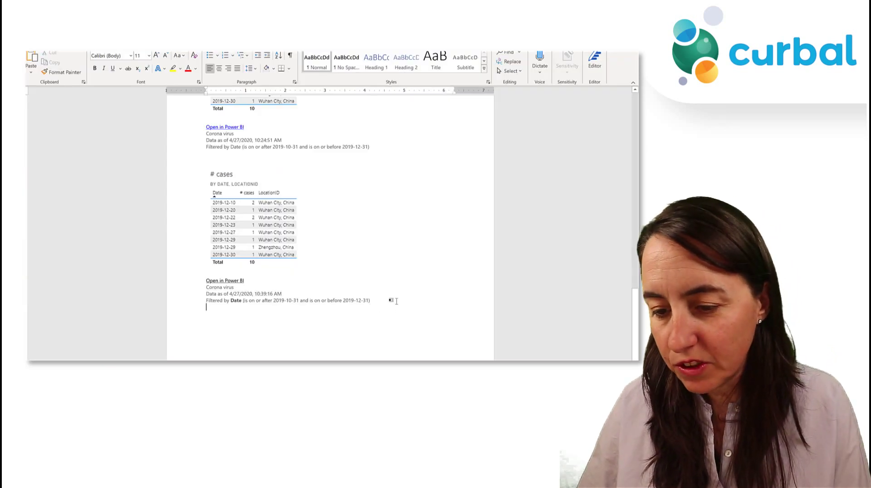
key(ctrl+v)
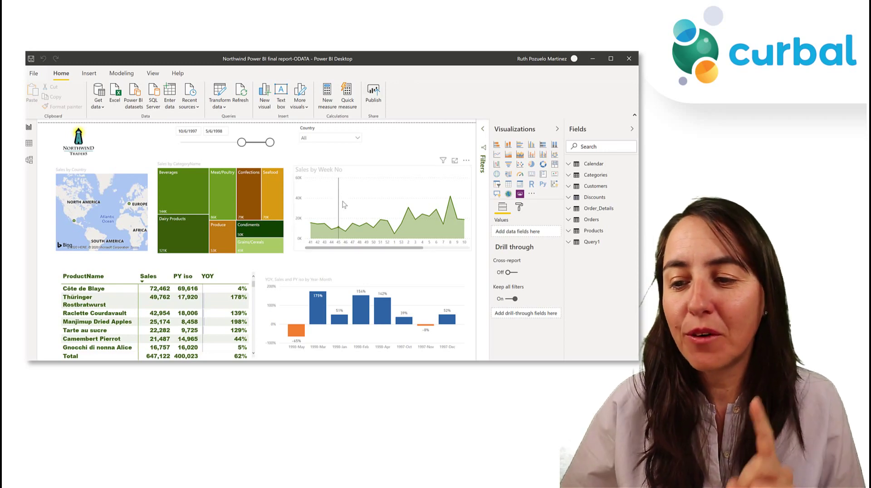
Open the Northwind final report-ODATA queries in the Power Query Editor with Transform data
mouse_move(346, 212)
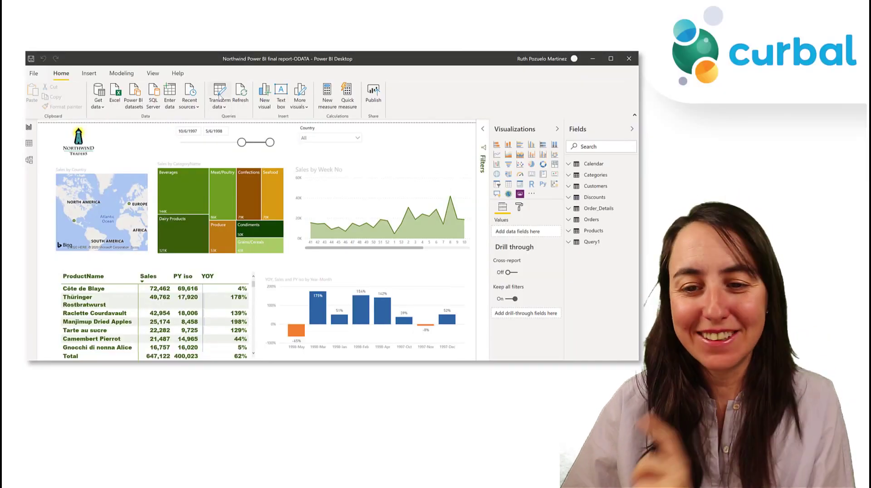
click(220, 94)
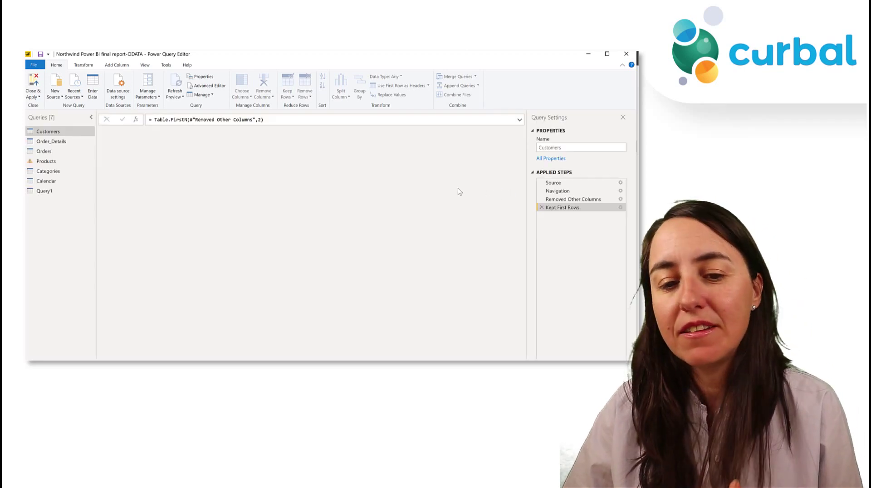
Prefix the Calendar query's name with a calendar emoji from the Windows emoji picker
click(46, 181)
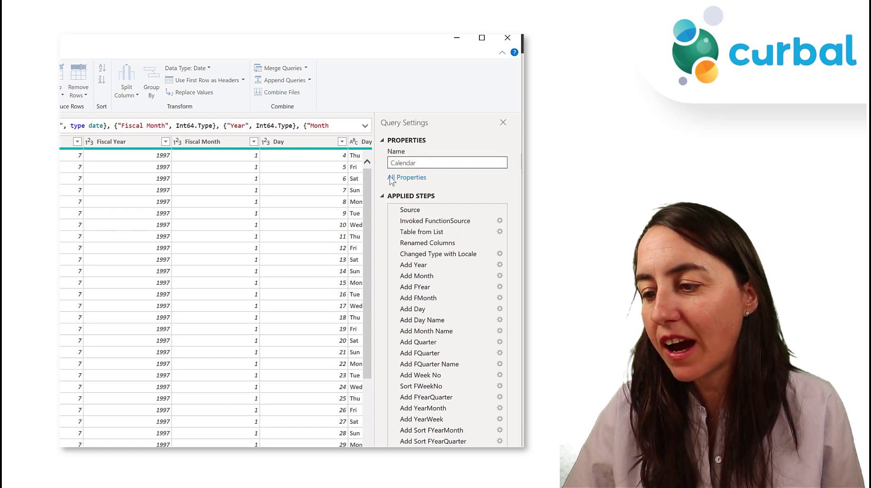
key(Home)
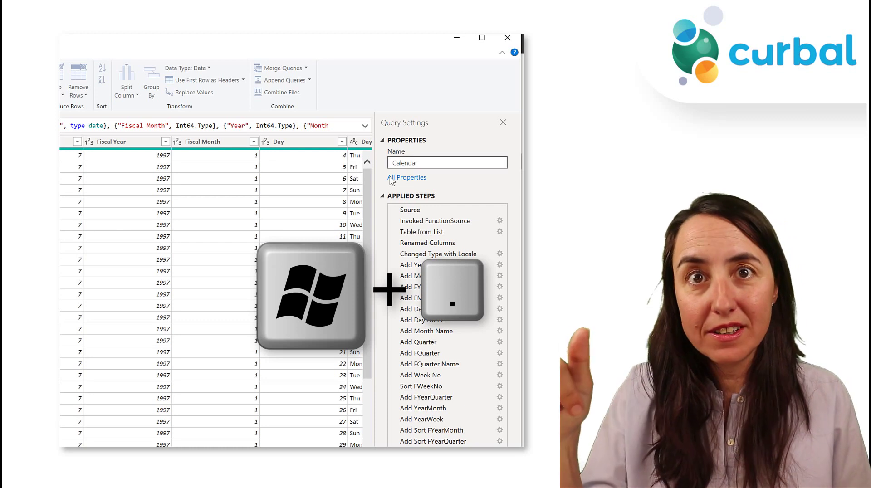
key(super+period)
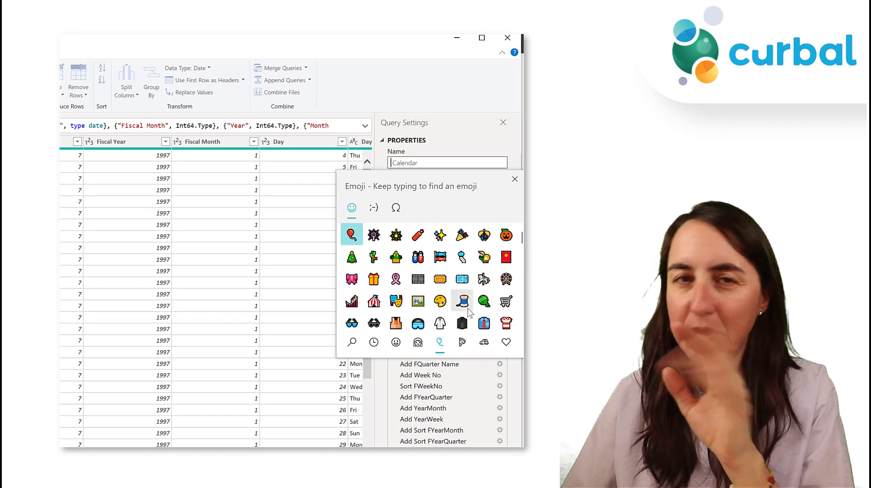
scroll(474, 297, down, 5)
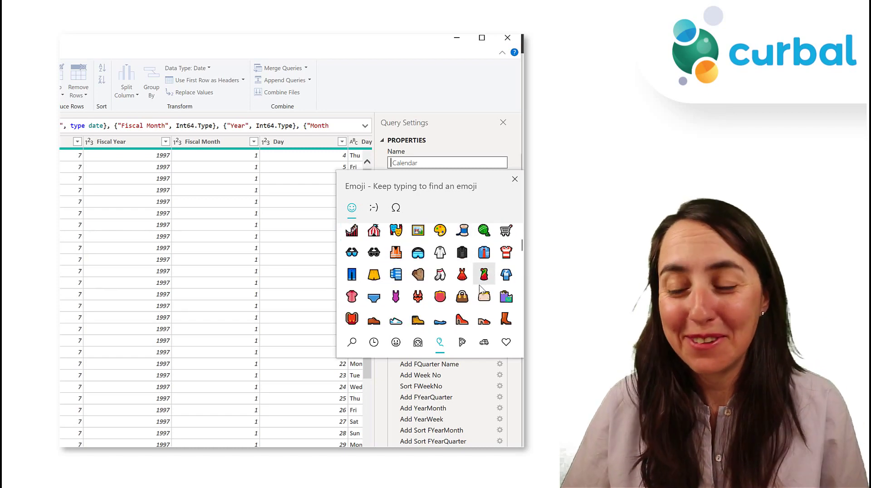
scroll(483, 277, down, 10)
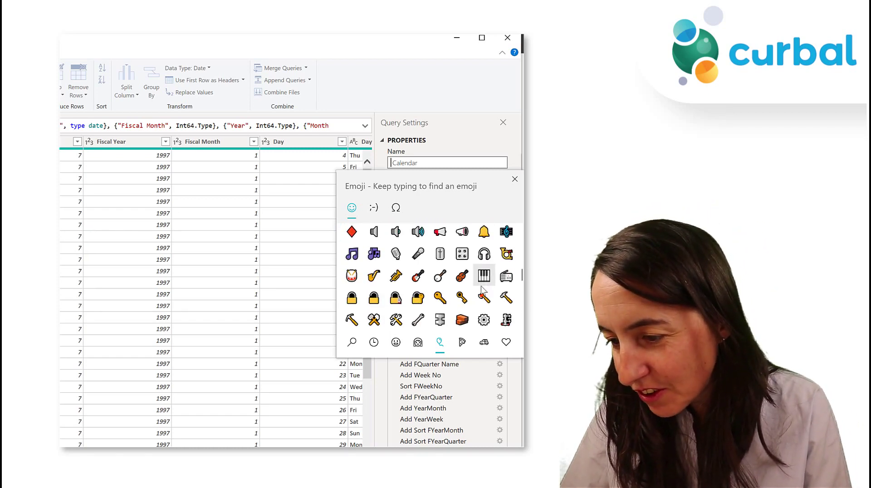
scroll(484, 277, up, 6)
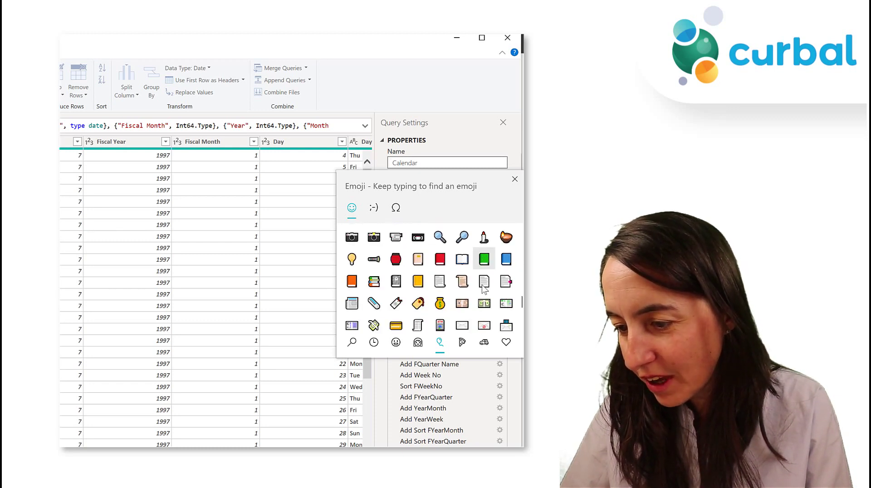
scroll(483, 290, down, 3)
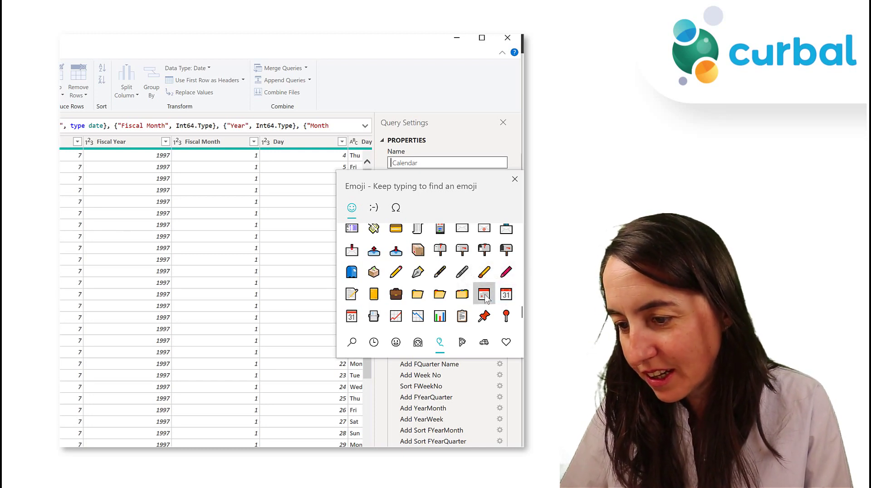
click(484, 294)
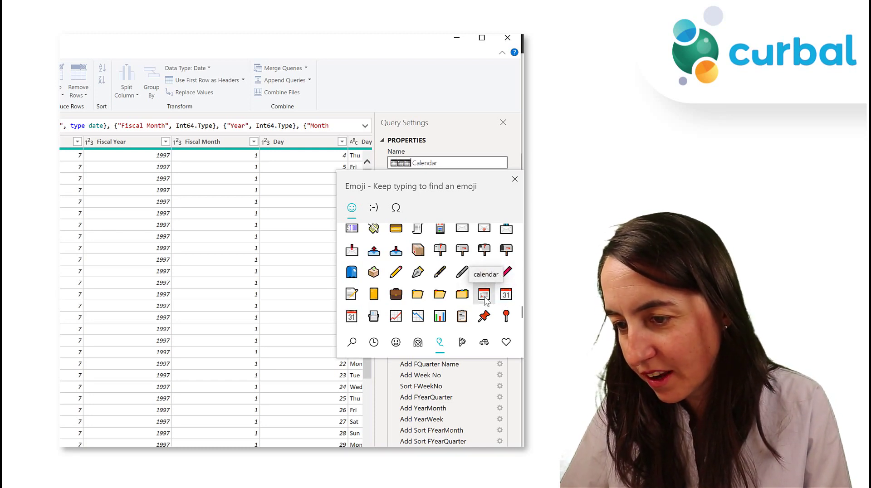
key(Escape)
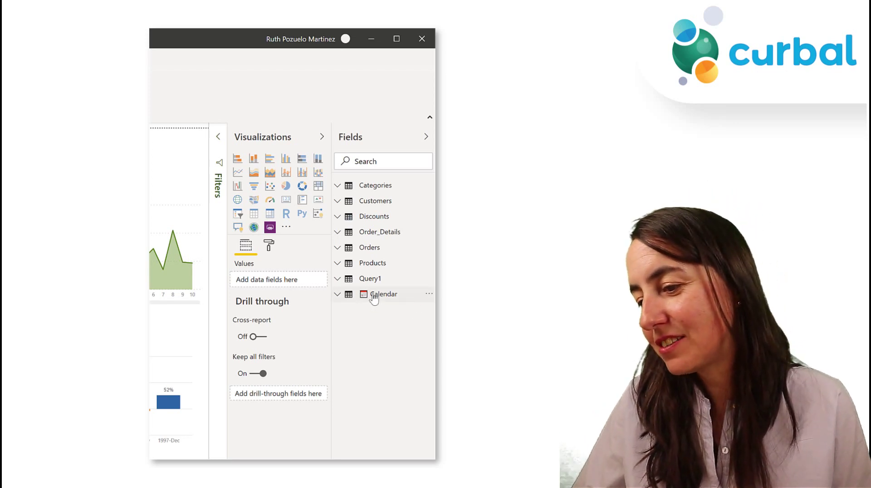
Check that the Calendar table shows its calendar emoji prefix in the Fields list
mouse_move(373, 298)
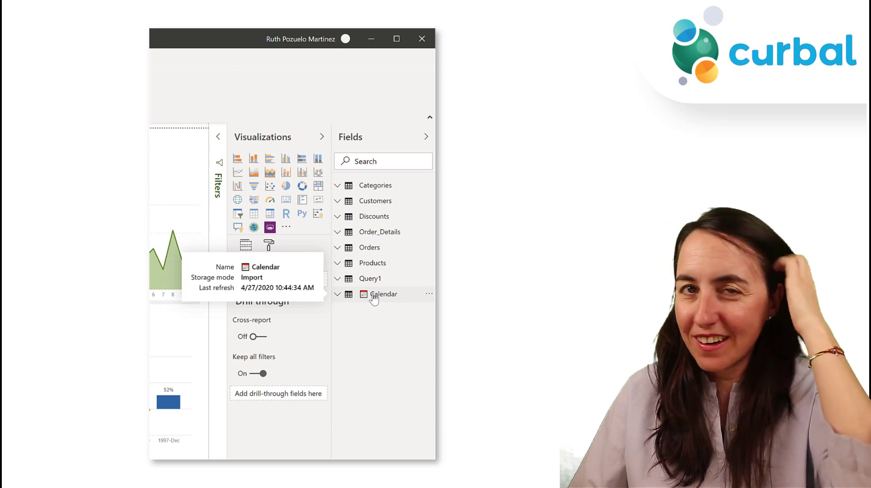